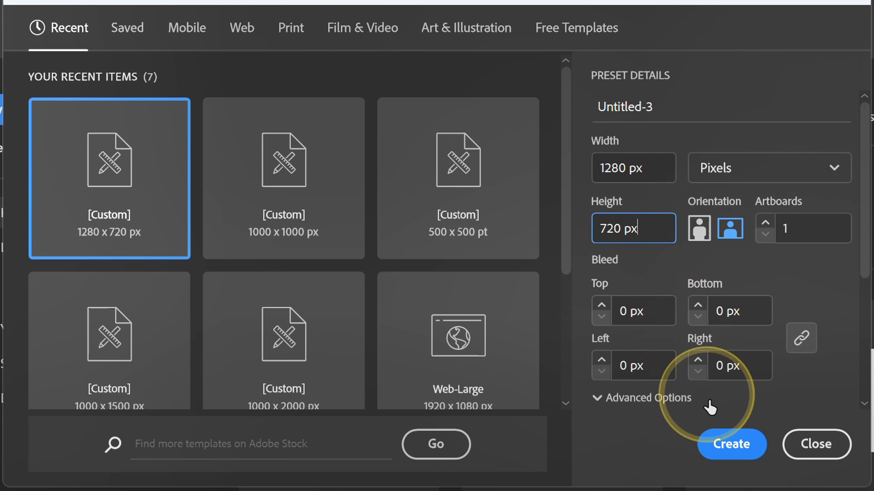
# Create a new one-artboard document measuring 1280 × 720 px.
pyautogui.click(725, 446)
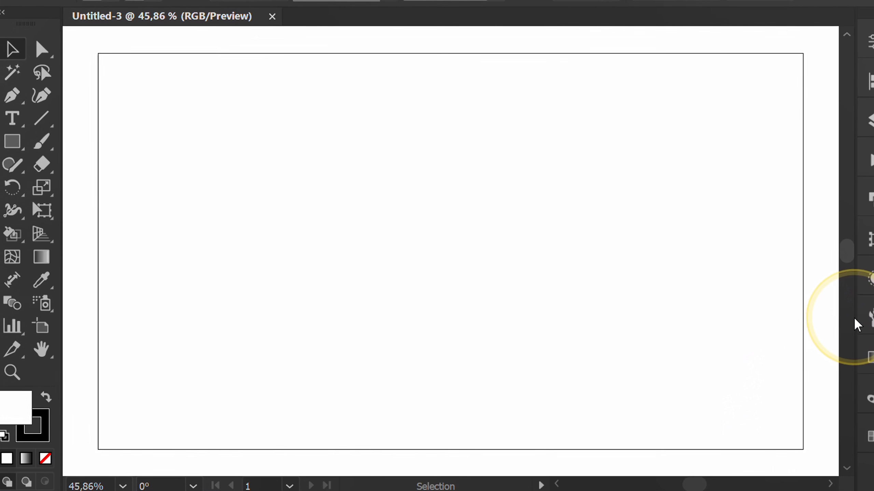
pyautogui.moveTo(855, 312); pyautogui.dragTo(774, 316)
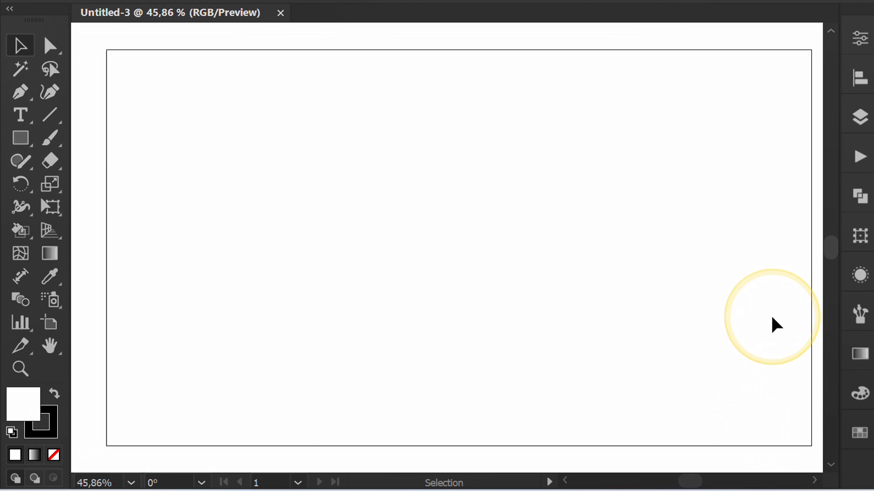
# Draw a 100 × 100 px square with the Rectangle tool on the artboard and deselect it.
pyautogui.click(24, 139)
pyautogui.click(114, 139)
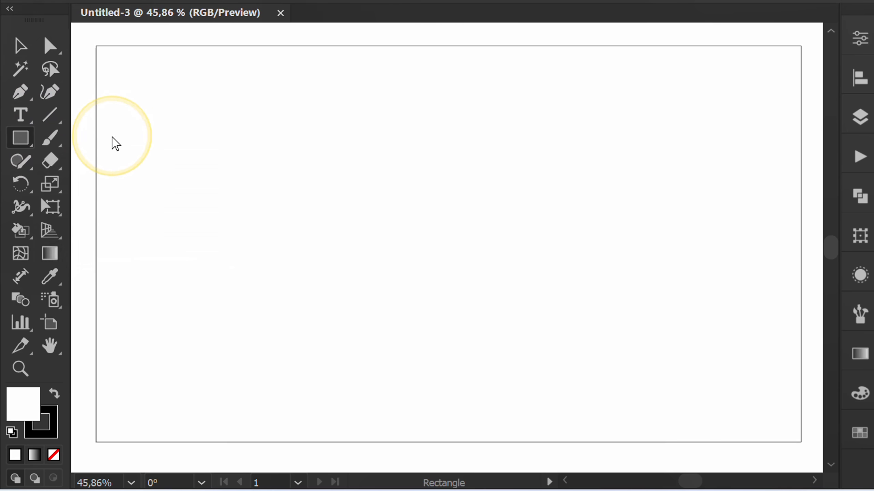
pyautogui.click(337, 177)
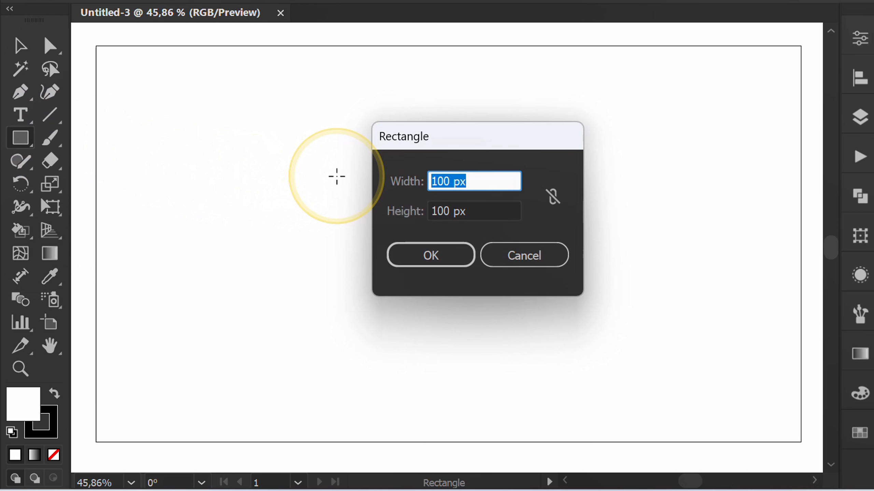
pyautogui.click(475, 207)
pyautogui.click(432, 257)
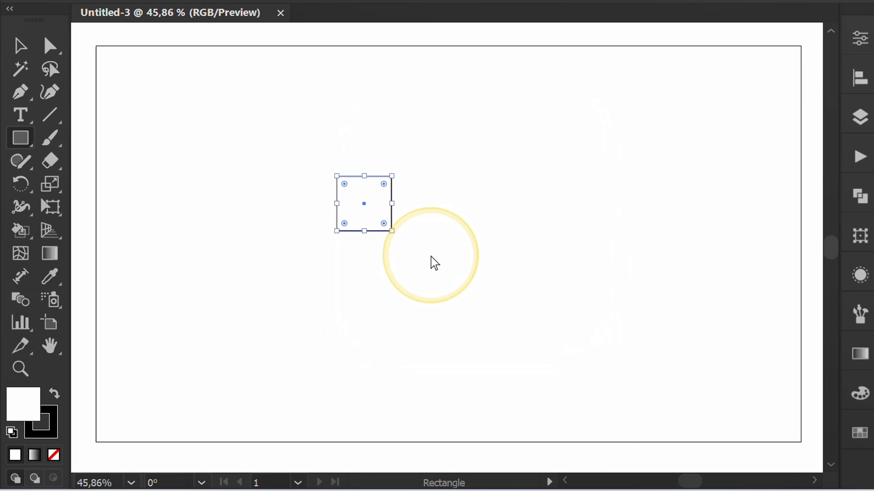
pyautogui.press('v')
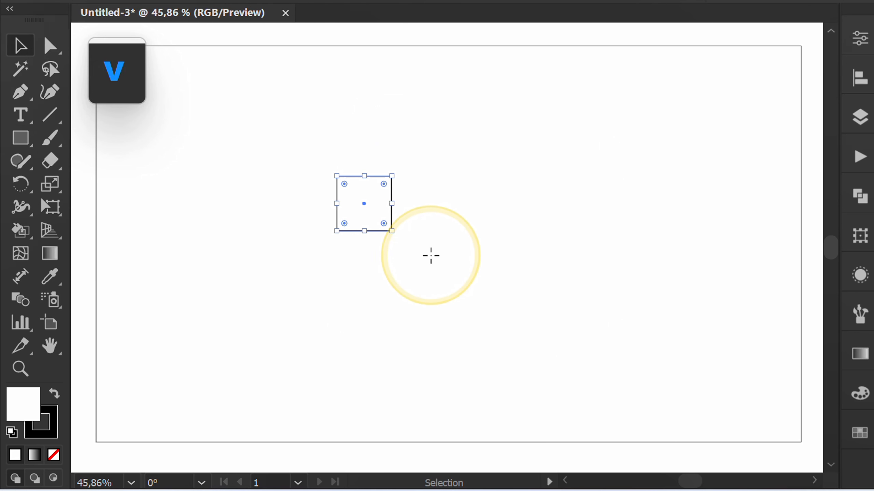
pyautogui.click(492, 199)
# Draw two separate diagonal lines with the Pen tool between opposite corners of the square, forming an X.
pyautogui.scroll(5, 354, 207)
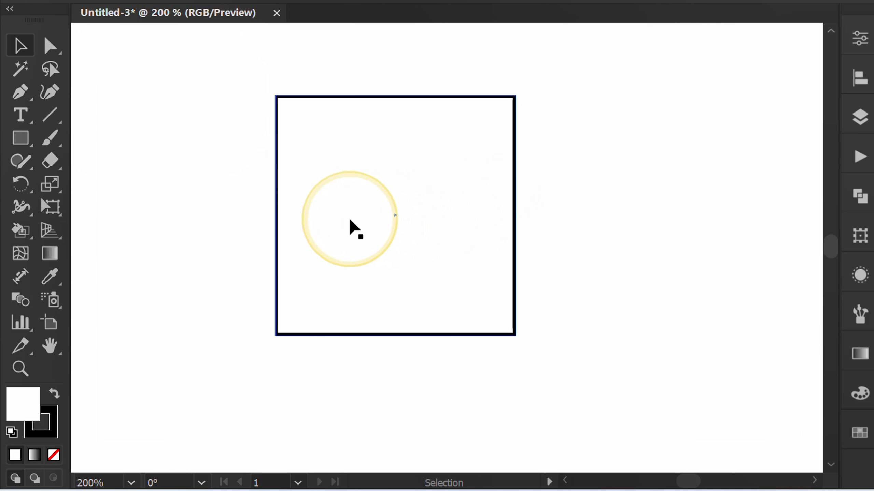
pyautogui.moveTo(29, 90); pyautogui.dragTo(100, 93)
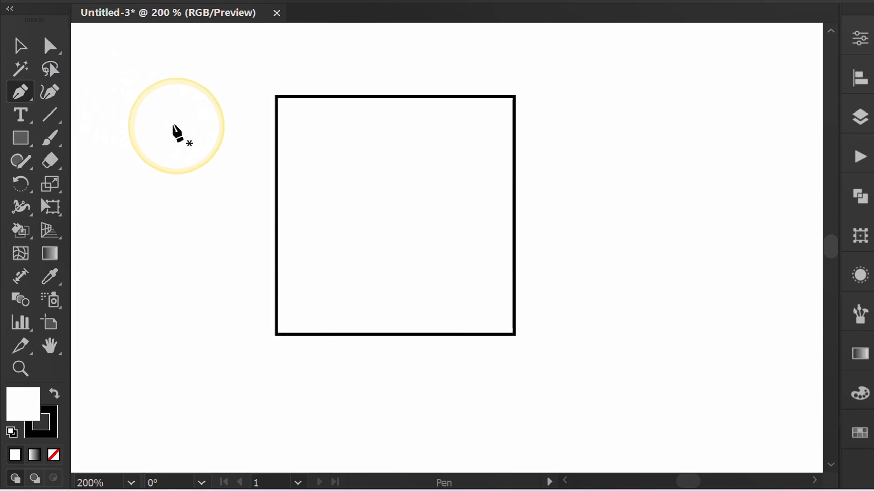
pyautogui.click(276, 95)
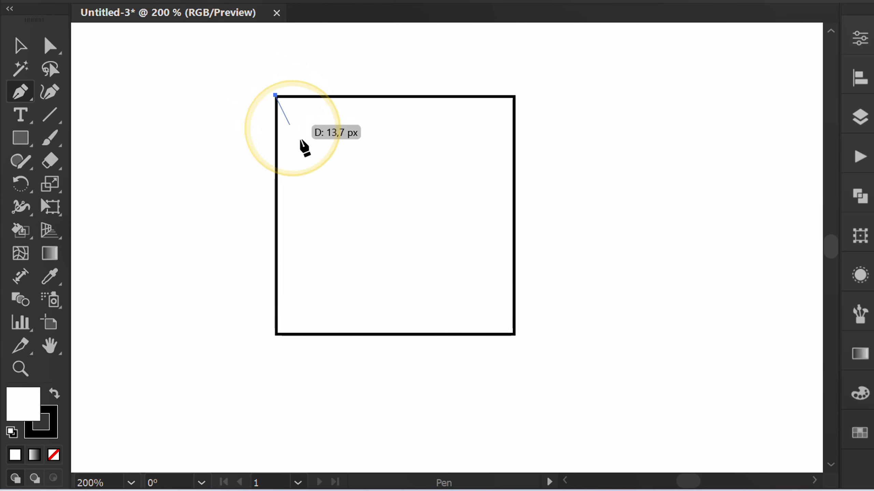
pyautogui.click(514, 335)
pyautogui.press('Escape')
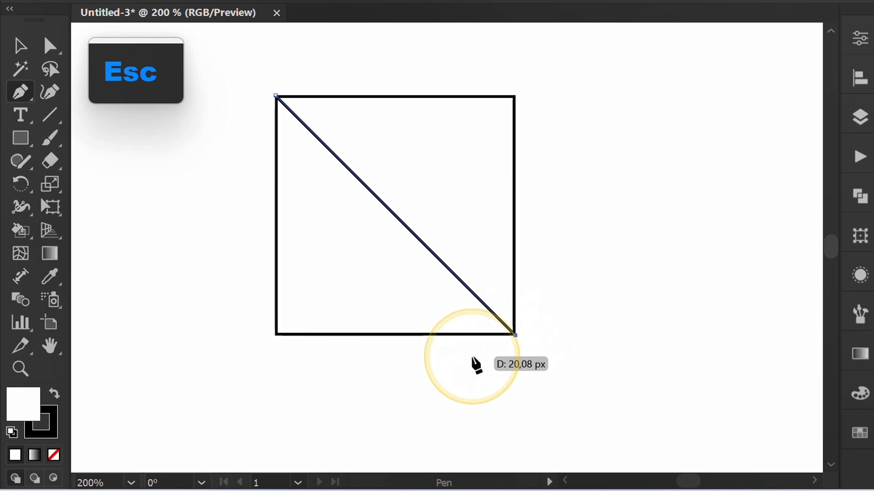
pyautogui.click(275, 336)
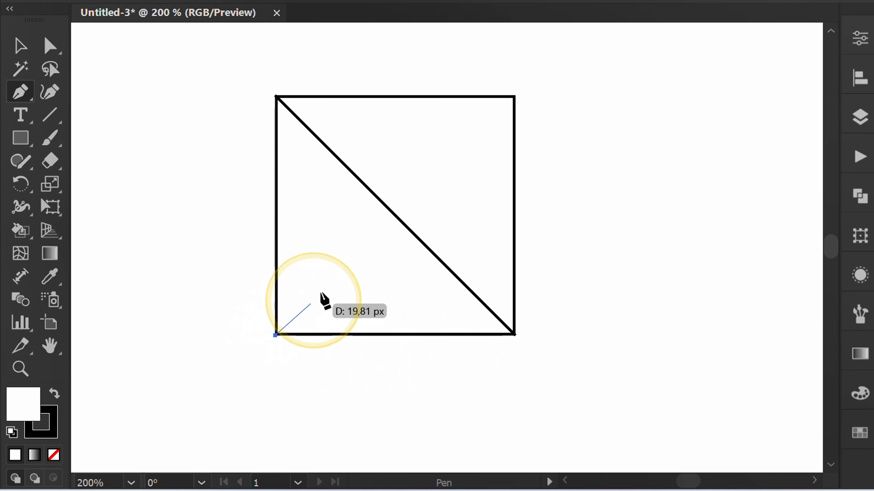
pyautogui.click(515, 96)
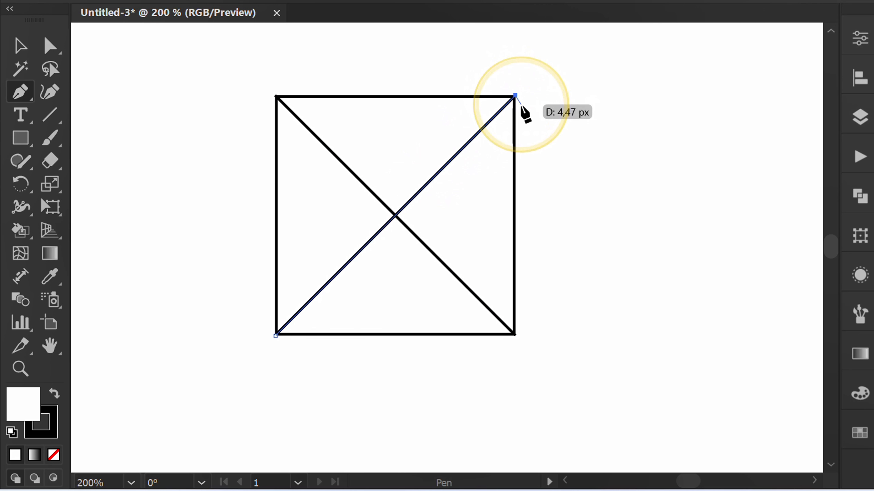
pyautogui.press('Escape')
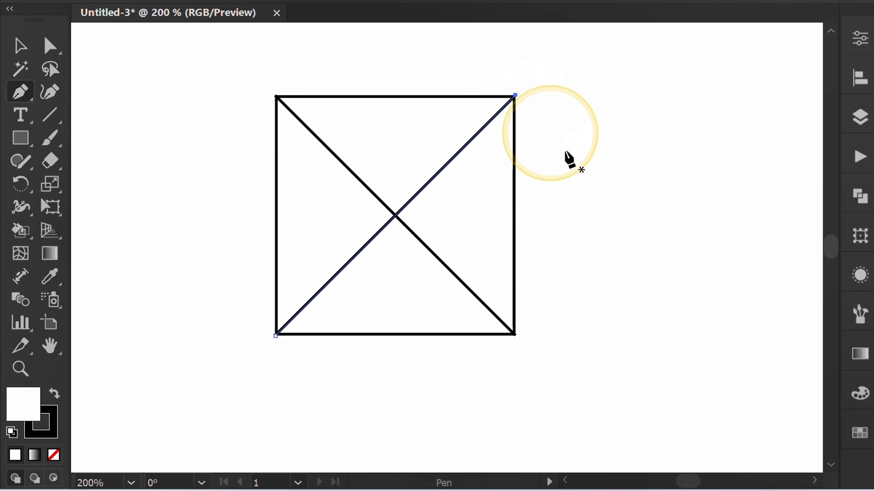
# Make the square and both diagonals a Live Paint group, filling the upper triangle with a medium gray swatch.
pyautogui.press('v')
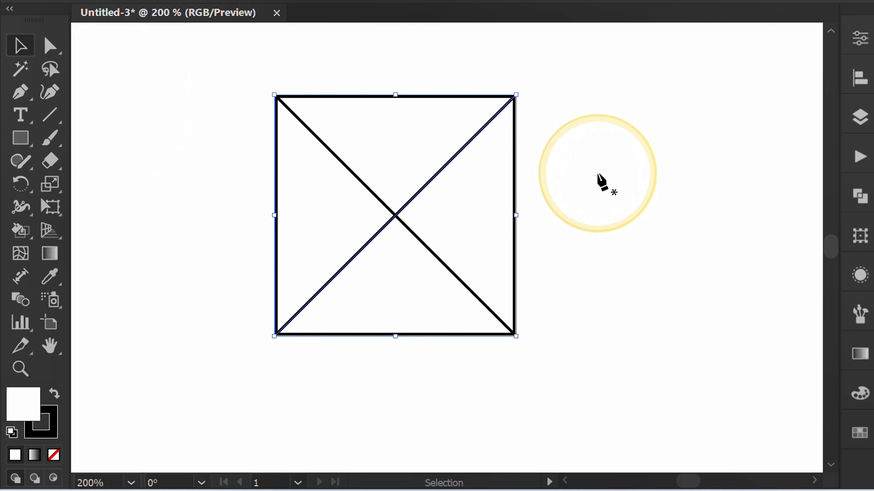
pyautogui.moveTo(591, 66); pyautogui.dragTo(250, 390)
pyautogui.click(21, 230)
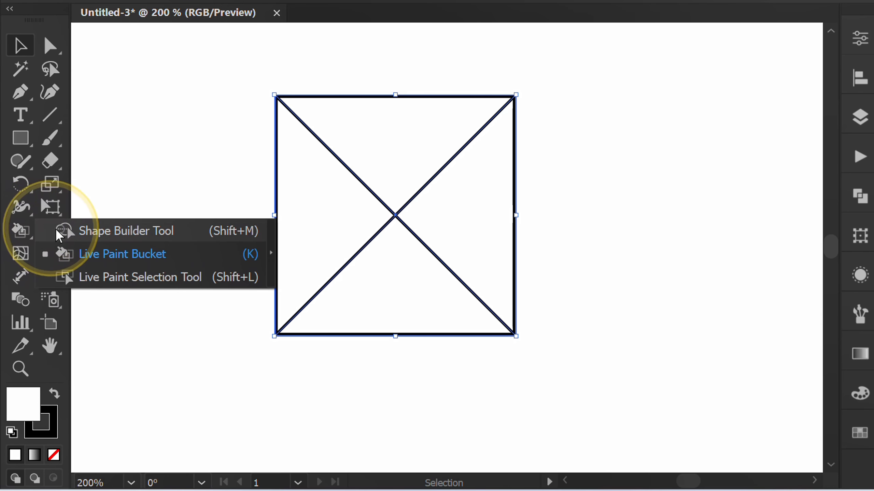
pyautogui.click(145, 255)
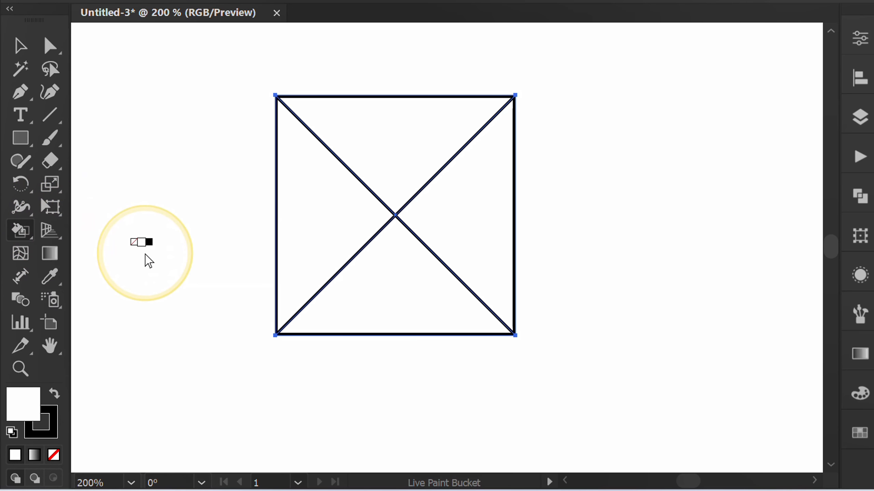
pyautogui.click(824, 434)
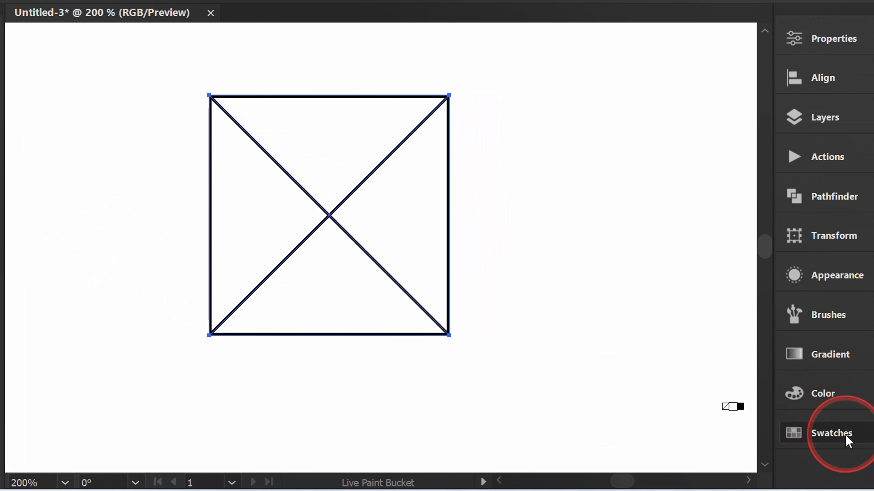
pyautogui.moveTo(668, 281); pyautogui.dragTo(604, 109)
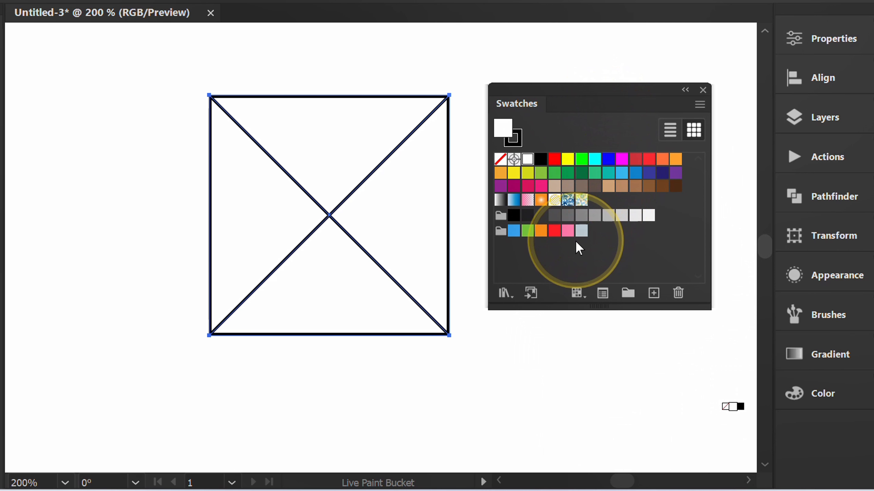
pyautogui.click(582, 217)
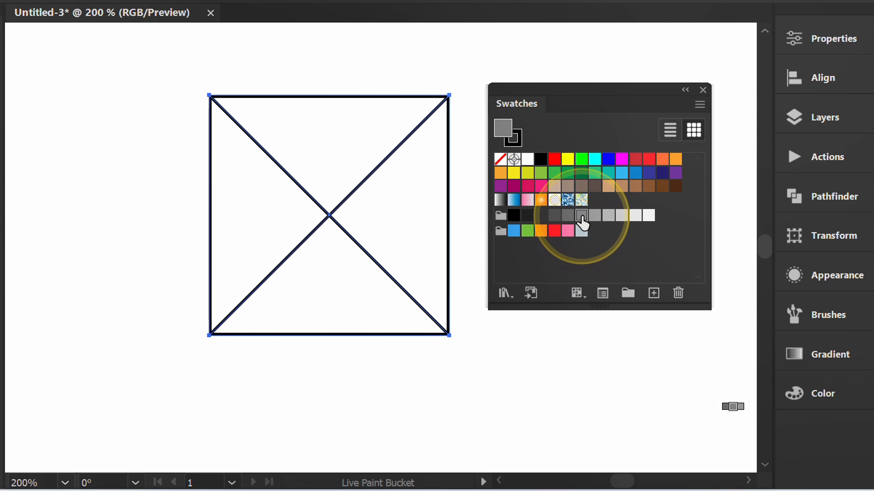
pyautogui.click(335, 135)
# Fill the left, right and lower triangles of the Live Paint group with progressively darker gray swatches.
pyautogui.click(536, 258)
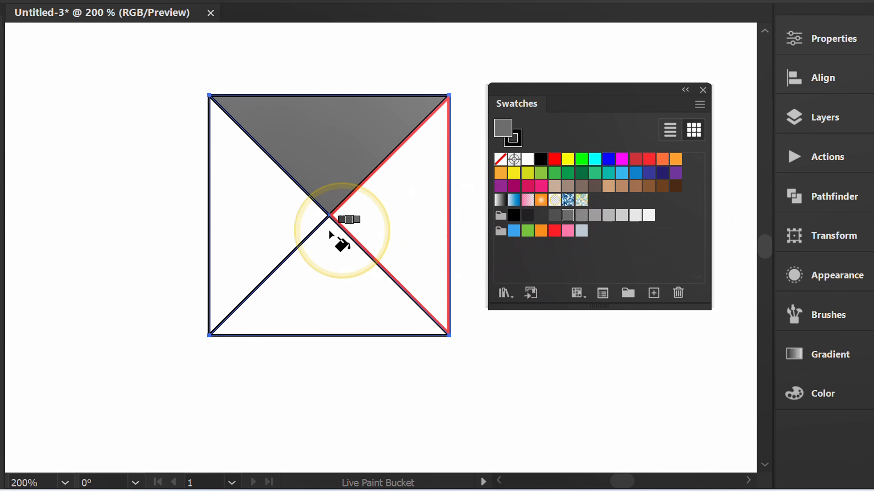
pyautogui.click(262, 219)
pyautogui.click(547, 222)
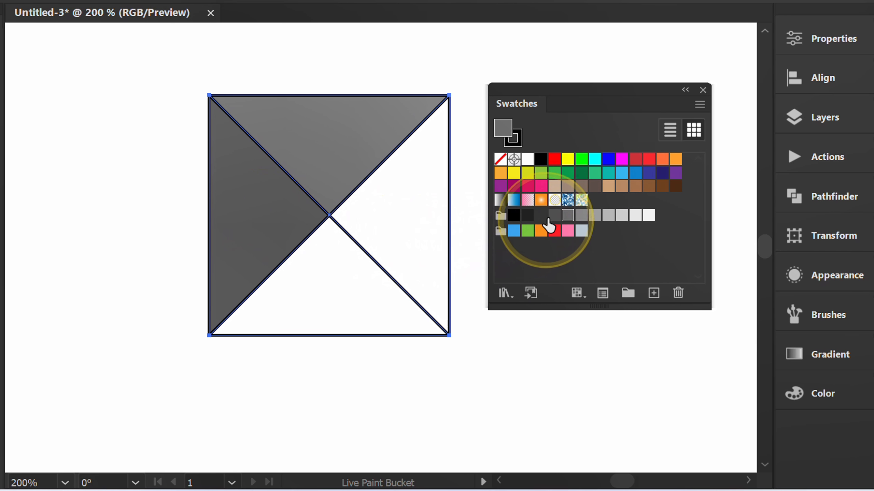
pyautogui.click(417, 215)
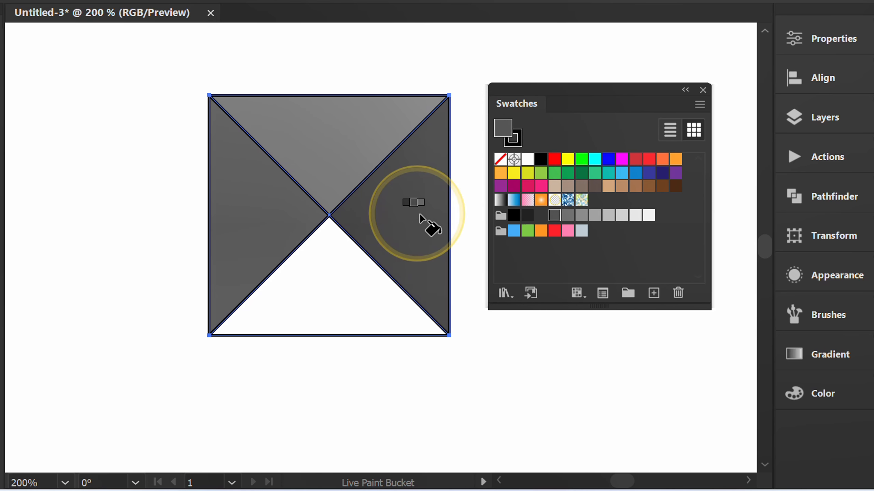
pyautogui.click(541, 216)
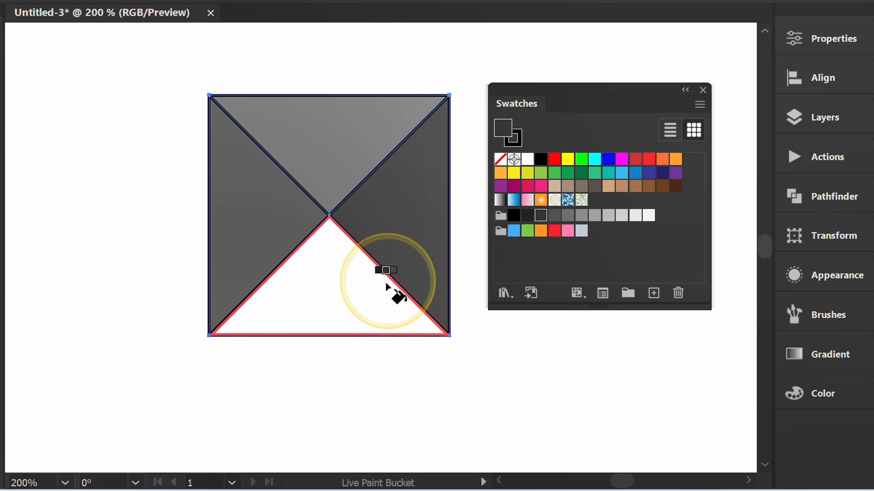
pyautogui.click(355, 294)
# Set the Live Paint group's stroke to None, deselect it and dock the floating Swatches panel again.
pyautogui.press('v')
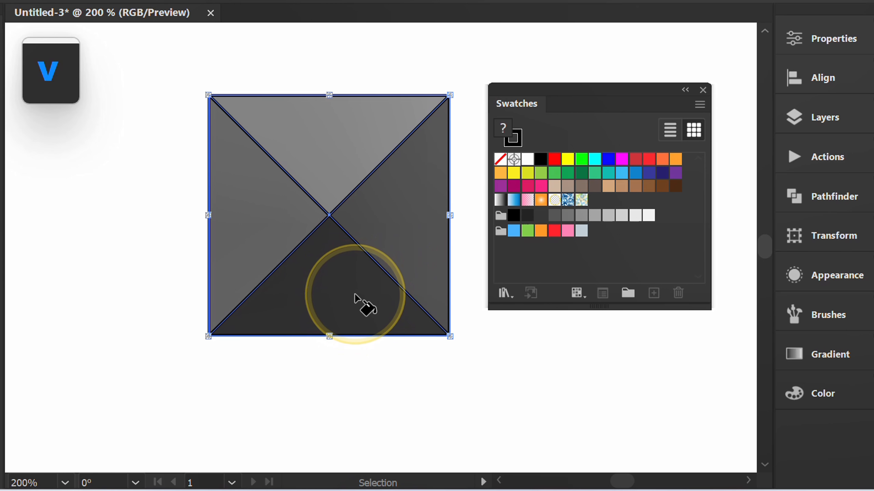
pyautogui.moveTo(396, 203); pyautogui.dragTo(187, 380)
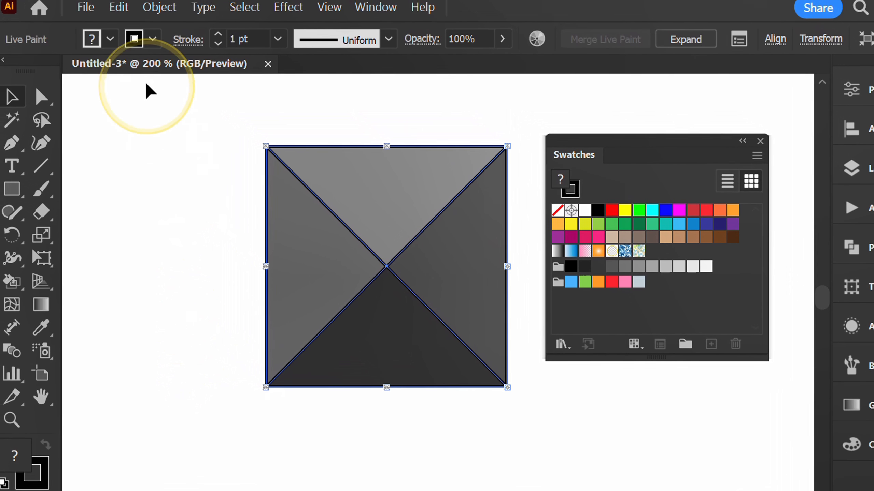
pyautogui.click(161, 46)
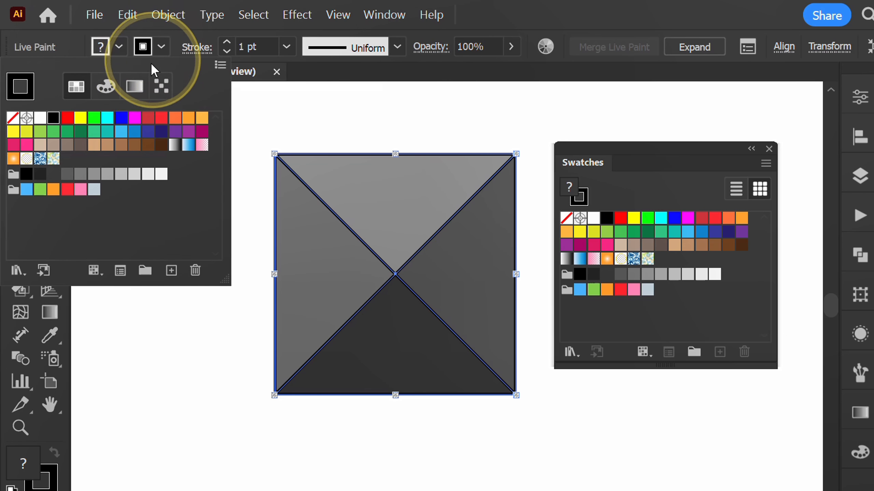
pyautogui.click(13, 118)
pyautogui.click(160, 48)
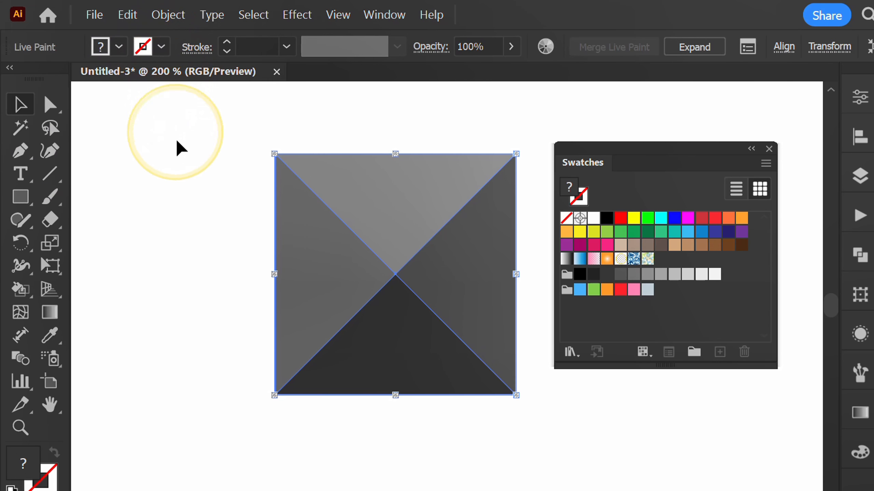
pyautogui.click(169, 250)
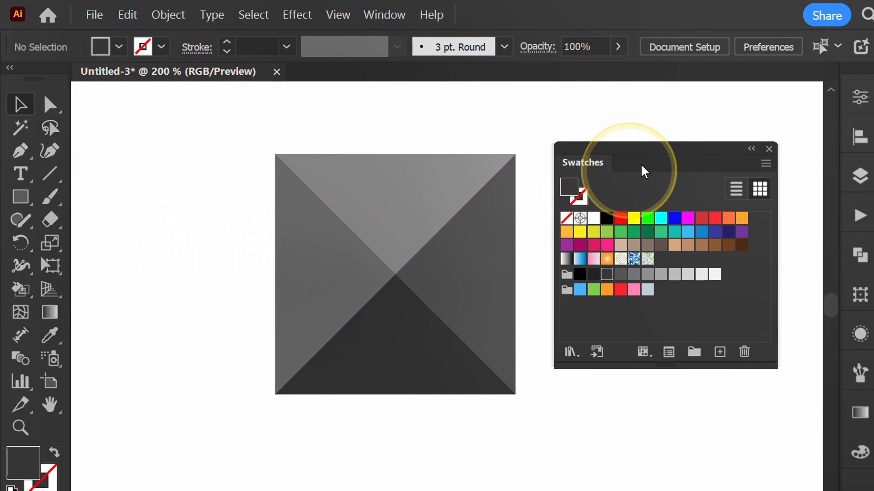
pyautogui.moveTo(643, 170); pyautogui.dragTo(860, 485)
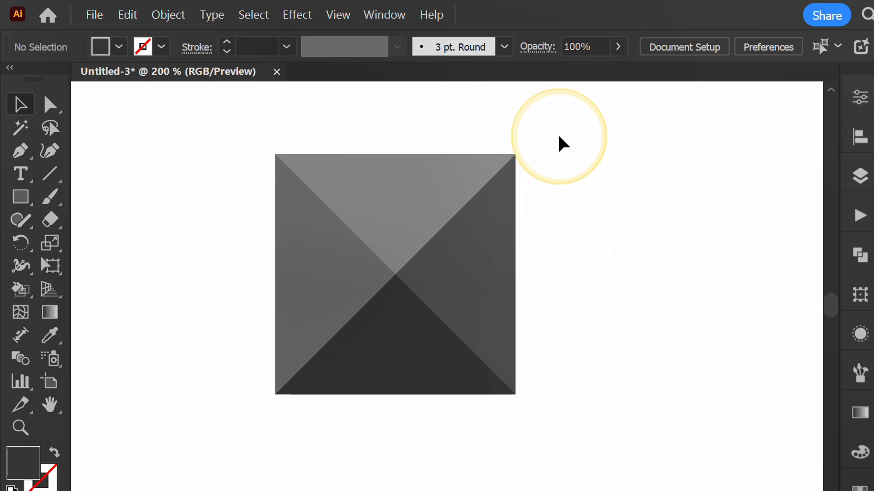
# Make a pattern swatch from the shaded square with the default pattern options and finish pattern editing.
pyautogui.moveTo(283, 413); pyautogui.dragTo(260, 427)
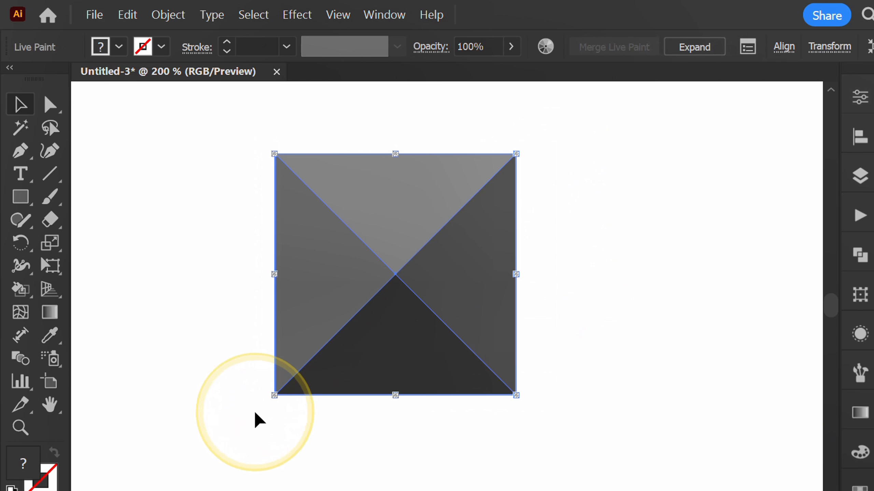
pyautogui.click(168, 16)
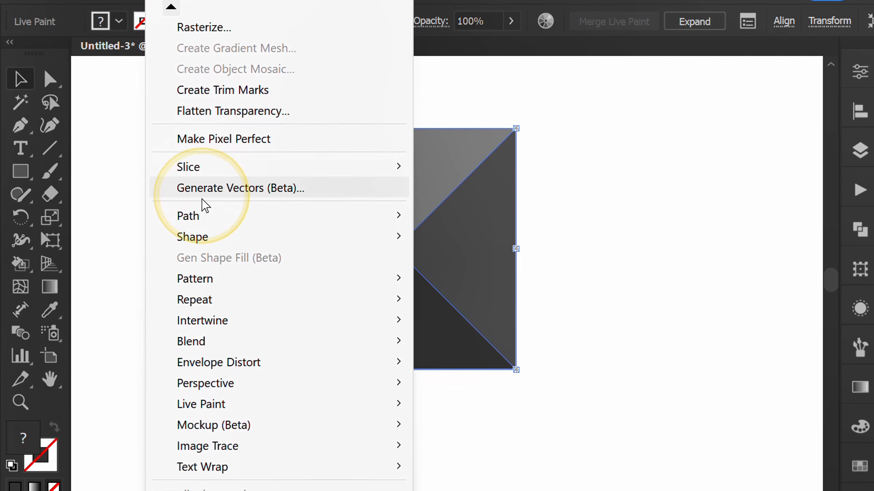
pyautogui.click(171, 467)
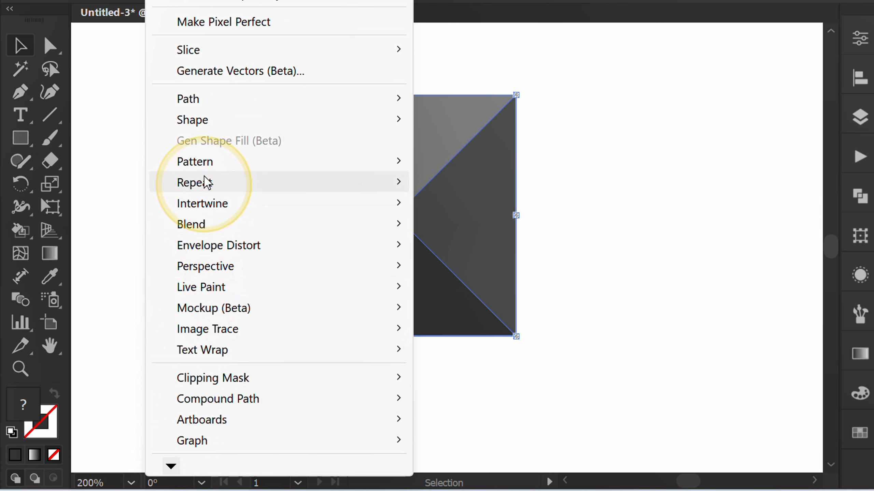
pyautogui.moveTo(207, 168)
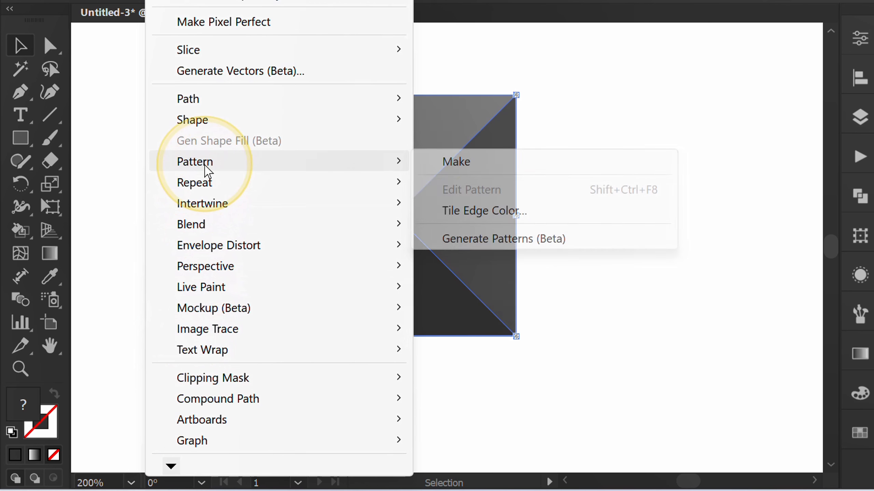
pyautogui.click(489, 163)
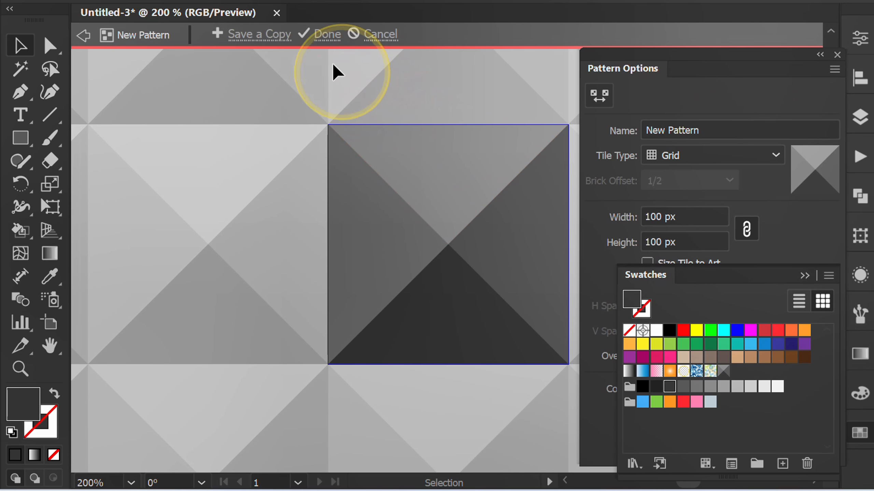
pyautogui.click(323, 38)
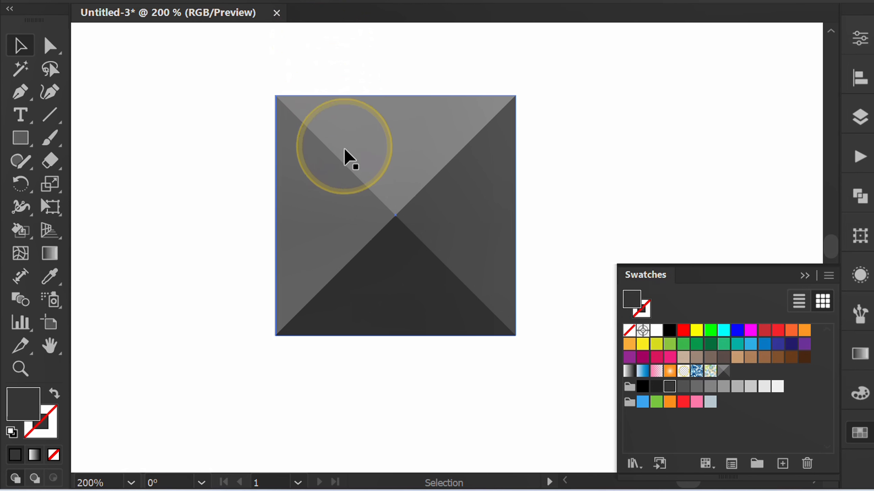
# Collapse the Swatches panel and delete the original shaded square from the artboard.
pyautogui.scroll(-1, 351, 172)
pyautogui.click(804, 275)
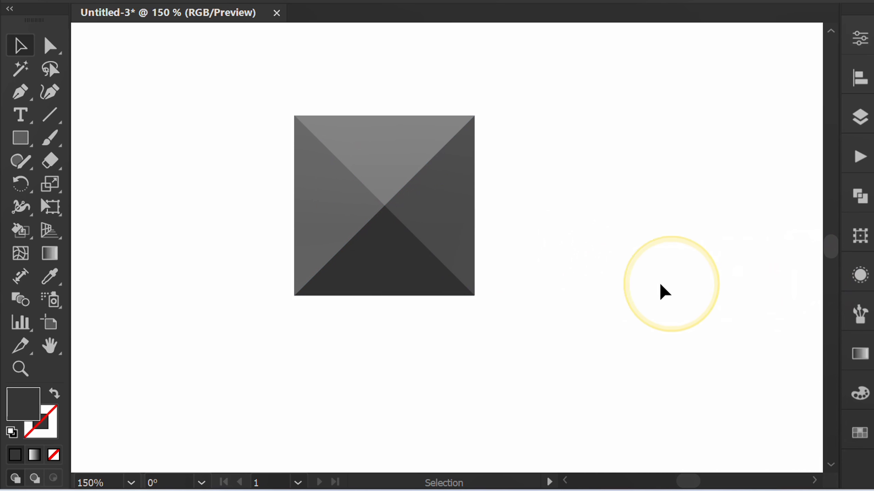
pyautogui.scroll(-3, 498, 254)
pyautogui.scroll(-1, 479, 235)
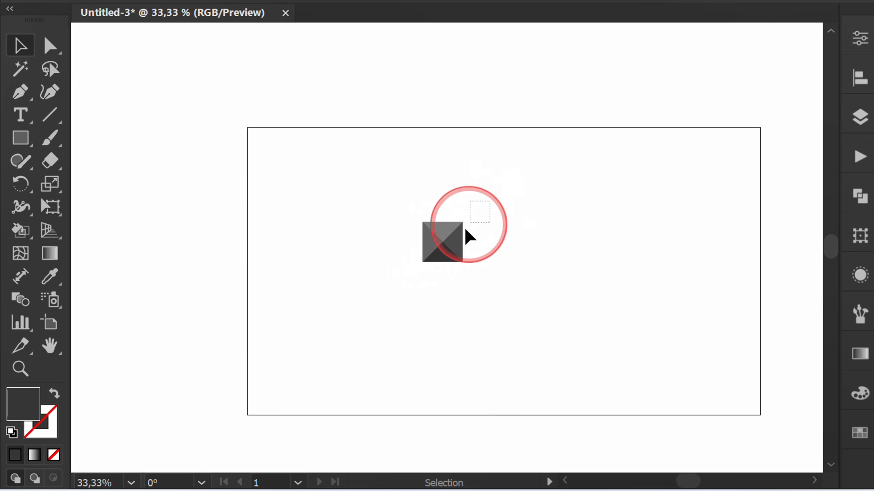
pyautogui.moveTo(465, 230); pyautogui.dragTo(335, 252)
pyautogui.press('Delete')
pyautogui.press('space')
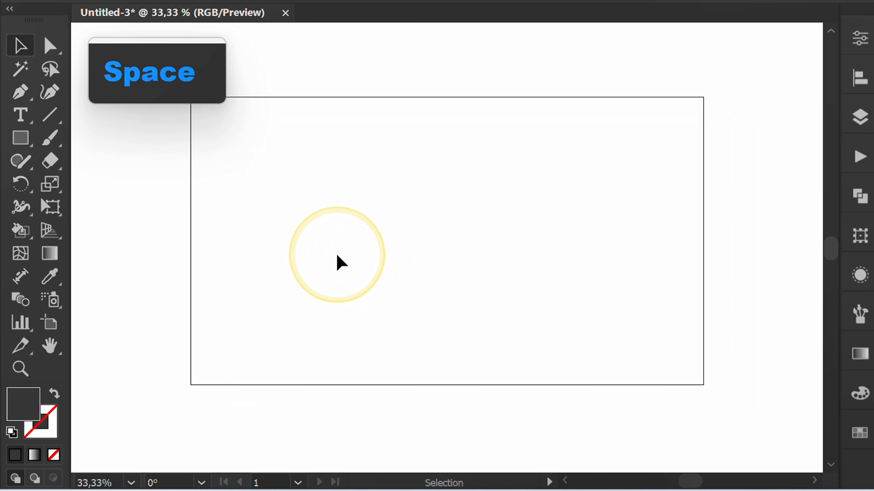
# Draw a rectangle covering the whole artboard and fill it with the new pyramid pattern swatch.
pyautogui.moveTo(31, 135); pyautogui.dragTo(94, 136)
pyautogui.moveTo(191, 97); pyautogui.dragTo(703, 384)
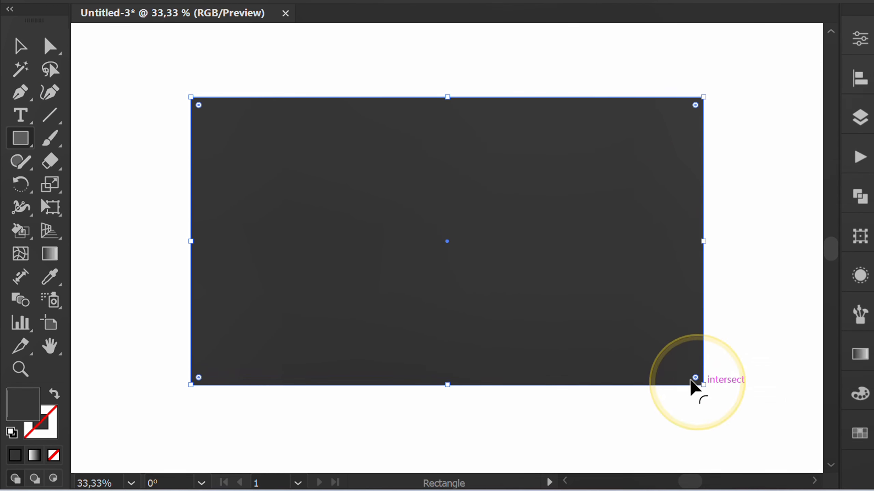
pyautogui.click(118, 26)
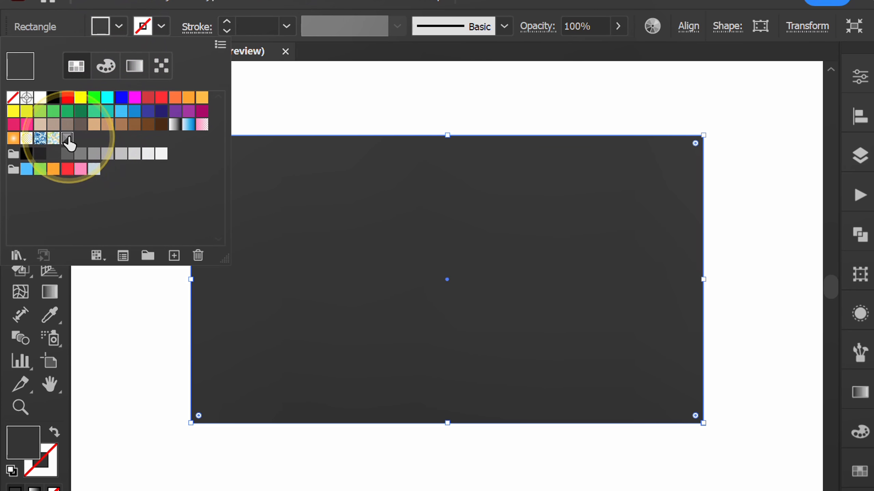
pyautogui.click(67, 138)
pyautogui.click(118, 23)
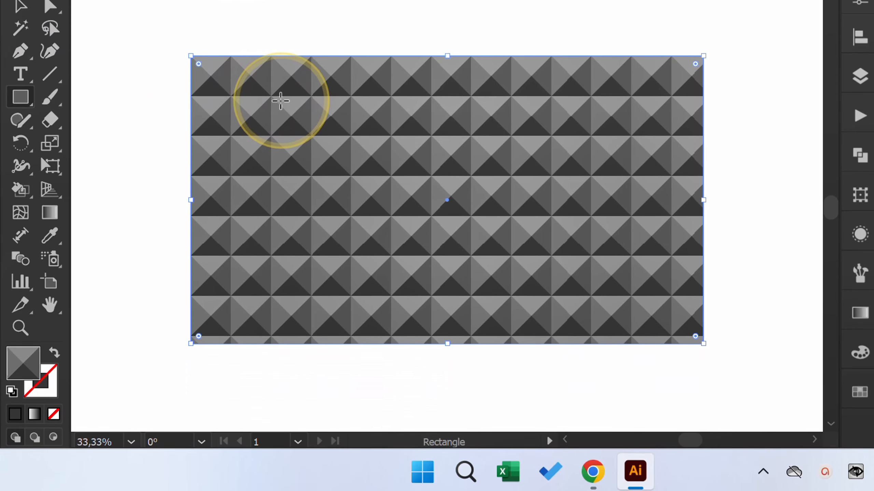
# Scale only the rectangle's pattern uniformly to 86%, with Transform Patterns on and Transform Objects off.
pyautogui.rightClick(283, 187)
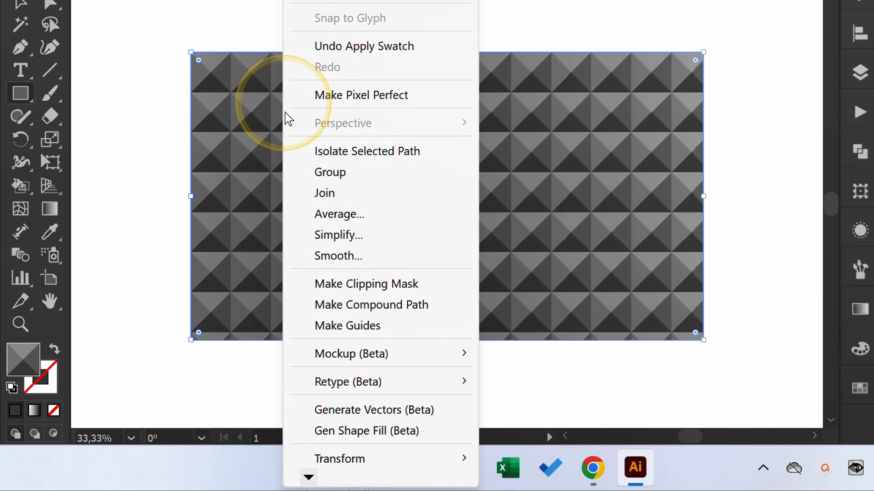
pyautogui.moveTo(454, 461)
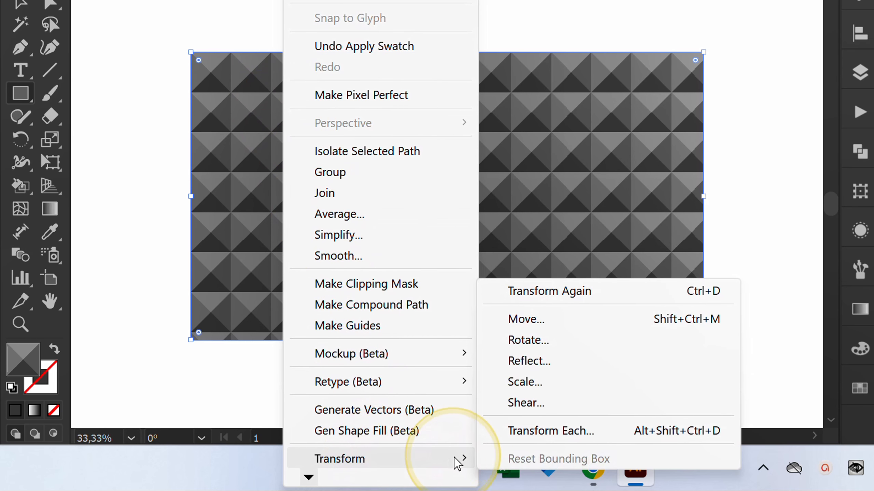
pyautogui.click(558, 389)
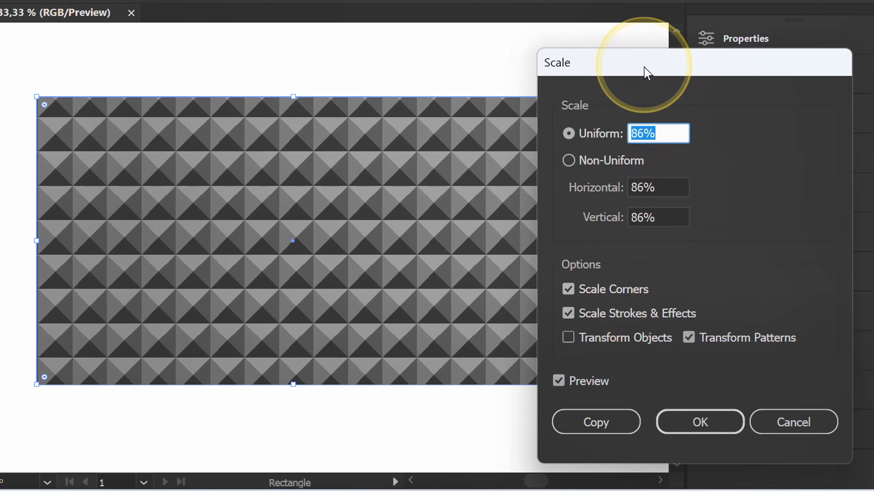
pyautogui.moveTo(644, 72); pyautogui.dragTo(691, 56)
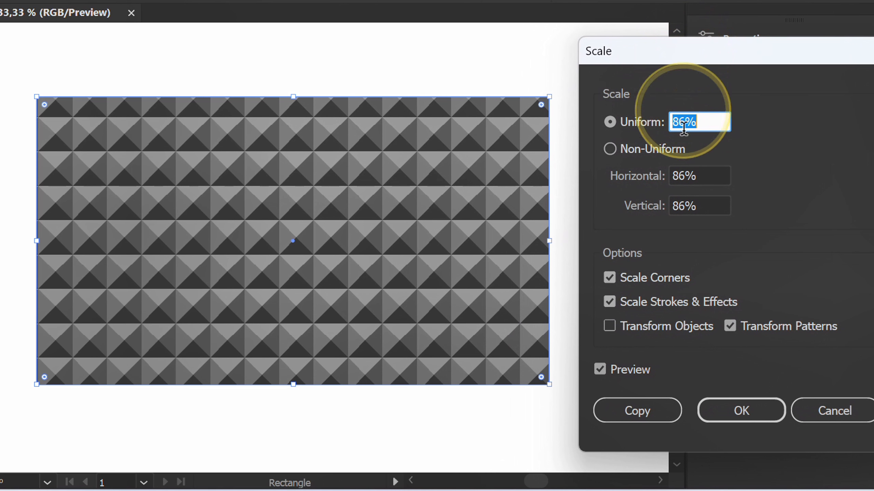
pyautogui.click(609, 326)
pyautogui.click(609, 326)
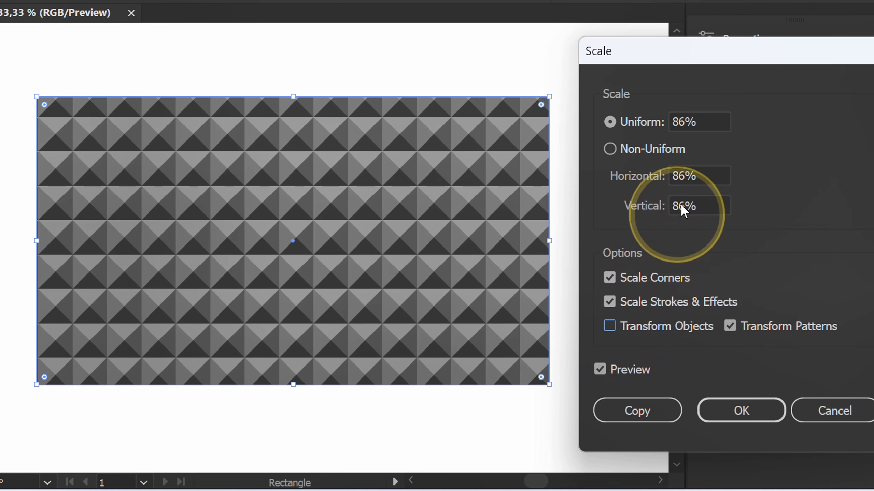
pyautogui.scroll(-12, 709, 119)
pyautogui.scroll(13, 704, 121)
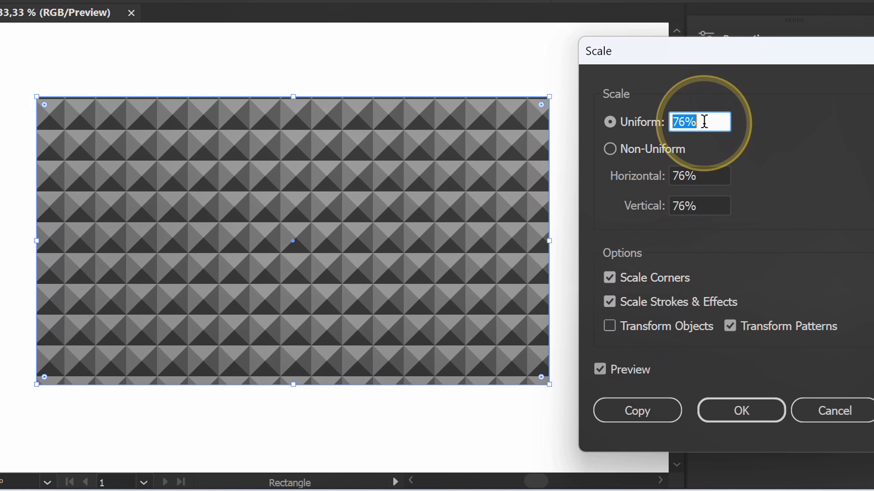
pyautogui.scroll(3, 704, 122)
pyautogui.scroll(-4, 704, 122)
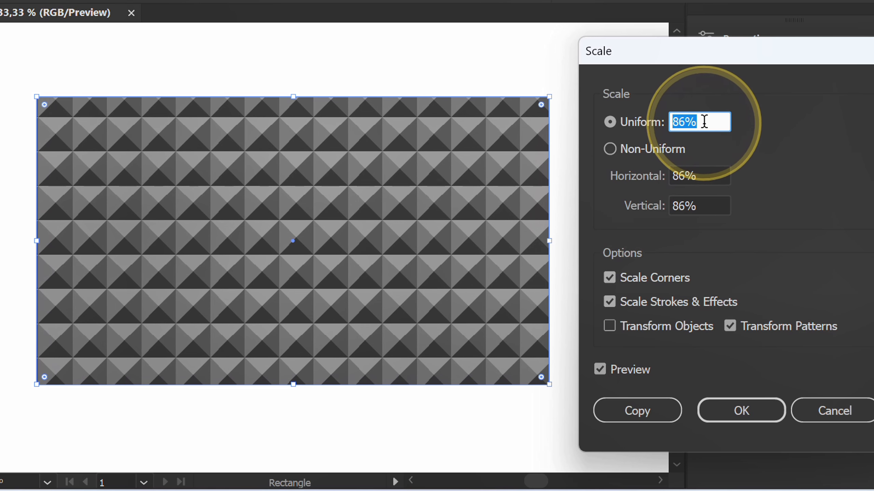
pyautogui.click(736, 410)
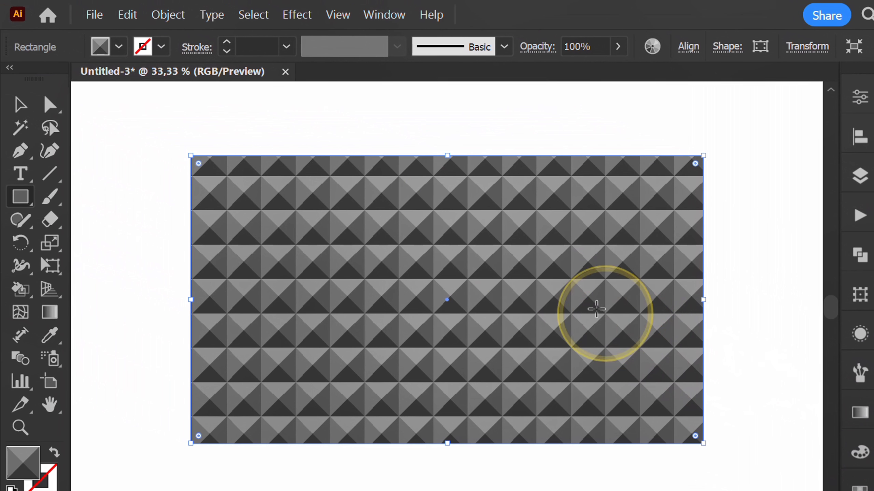
# Apply the Grain texture effect to the patterned rectangle with intensity 30, contrast 50 and grain type Soft.
pyautogui.click(306, 16)
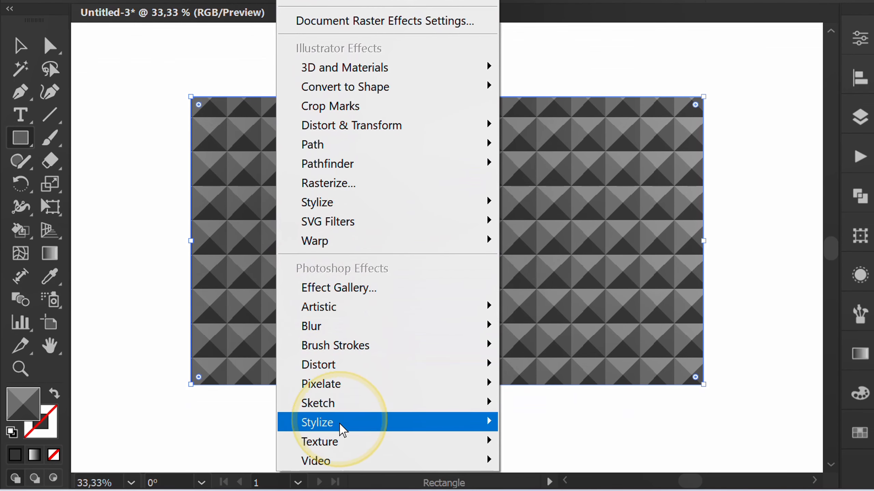
pyautogui.moveTo(343, 441)
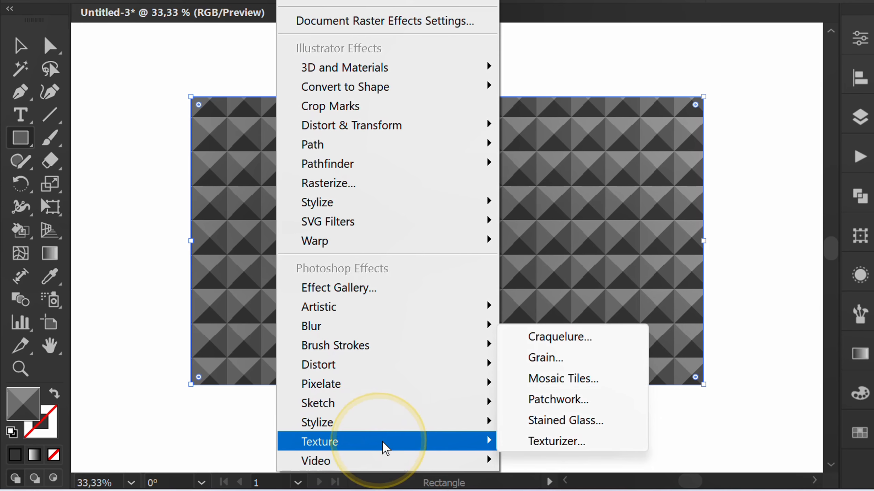
pyautogui.click(571, 358)
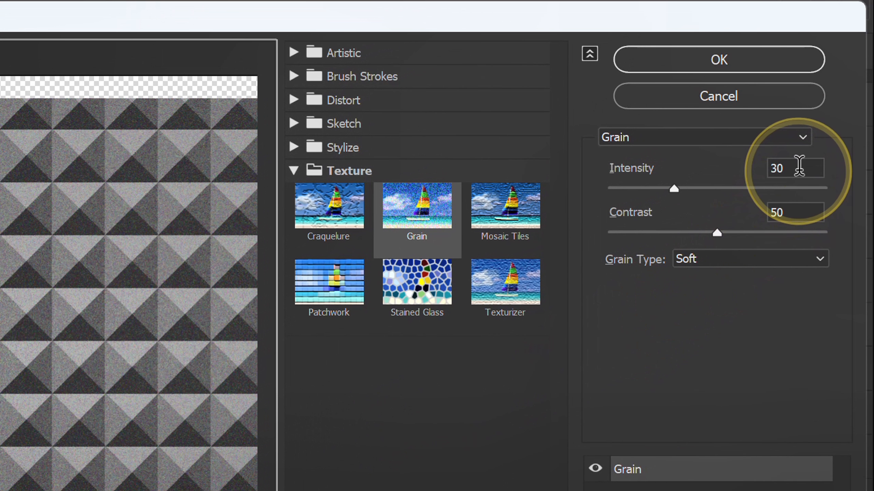
pyautogui.click(799, 168)
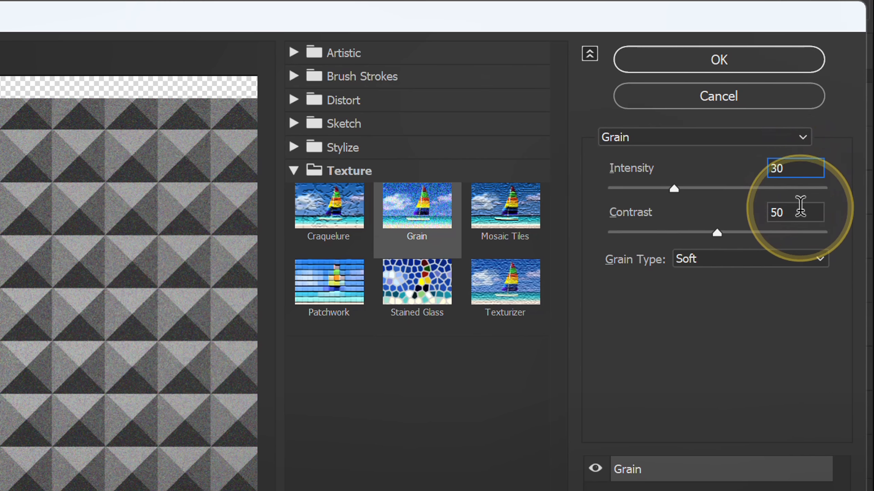
pyautogui.click(784, 211)
pyautogui.click(723, 269)
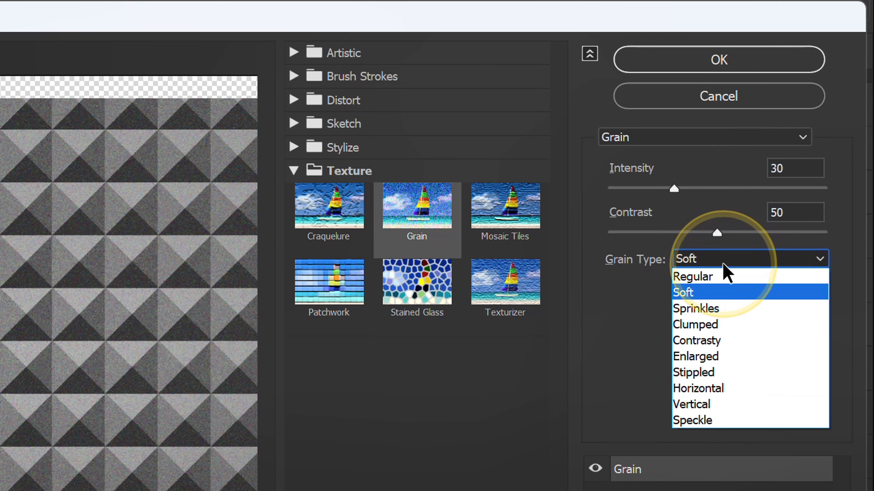
pyautogui.click(708, 296)
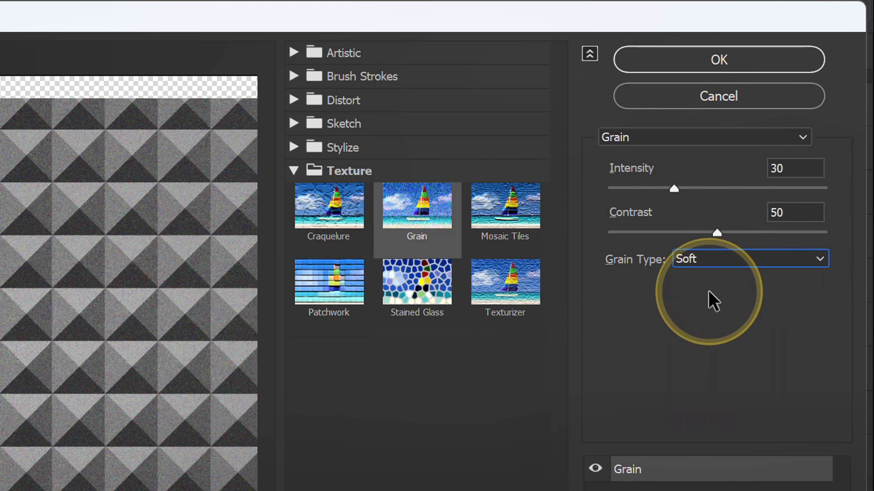
pyautogui.click(719, 59)
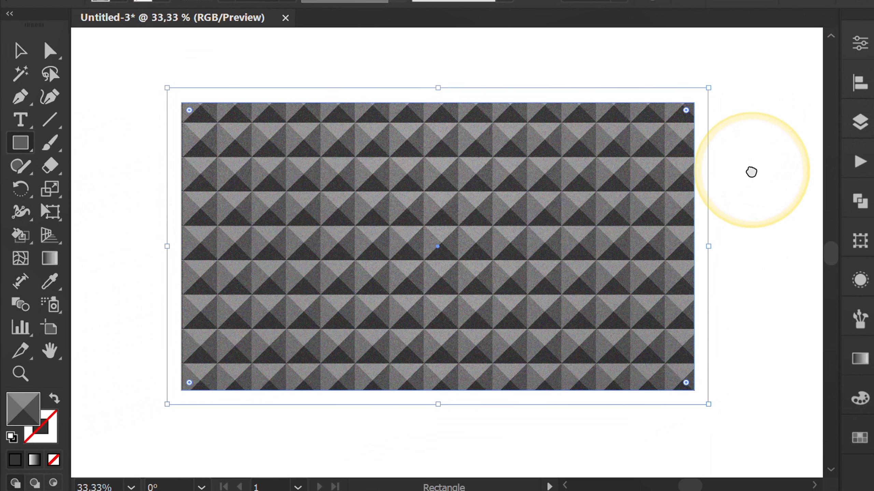
# Paste a copy of the rectangle in front of the original and remove the Grain effect from the copy.
pyautogui.hotkey('ctrl', 'c')
pyautogui.hotkey('ctrl', 'f')
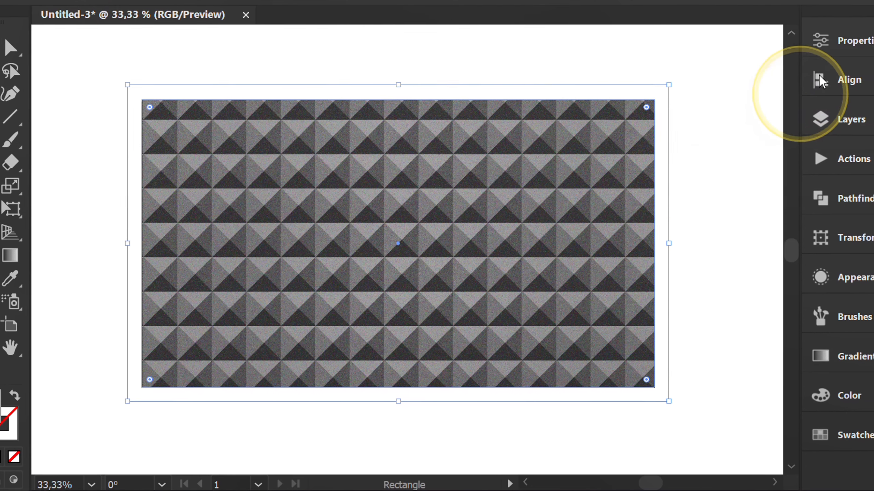
pyautogui.click(860, 43)
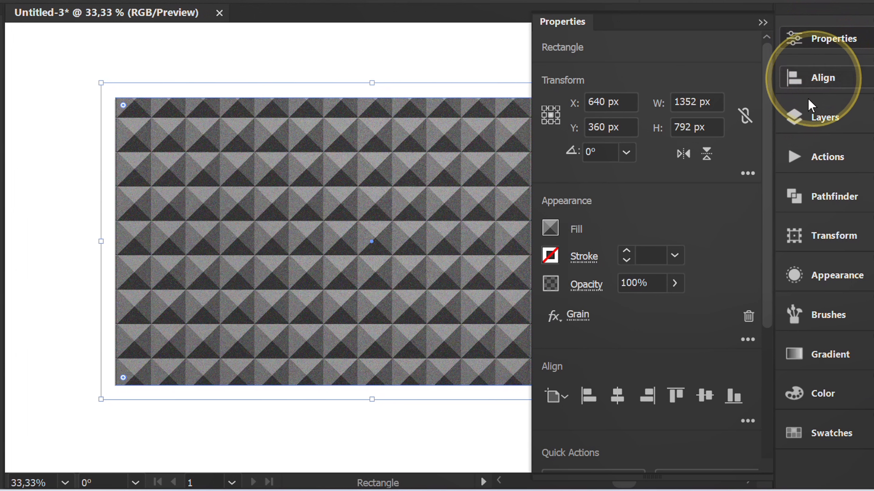
pyautogui.click(748, 316)
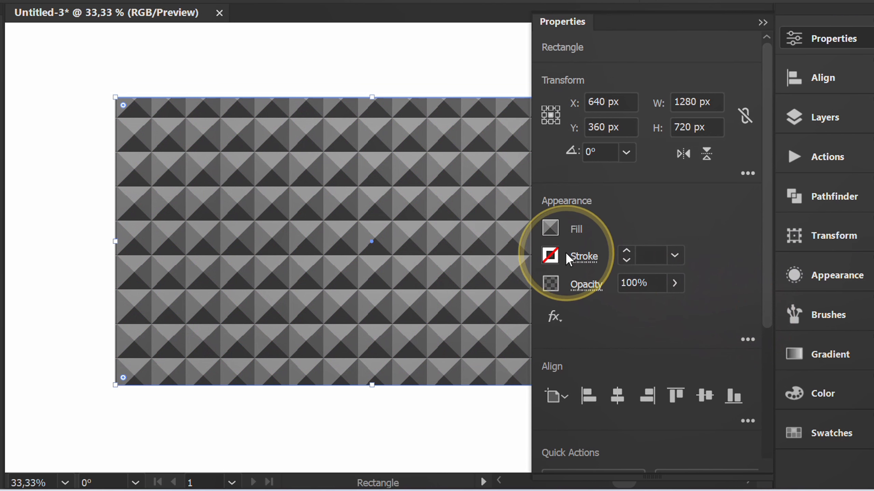
# Fill the copied rectangle with the white-to-black gradient swatch.
pyautogui.click(551, 228)
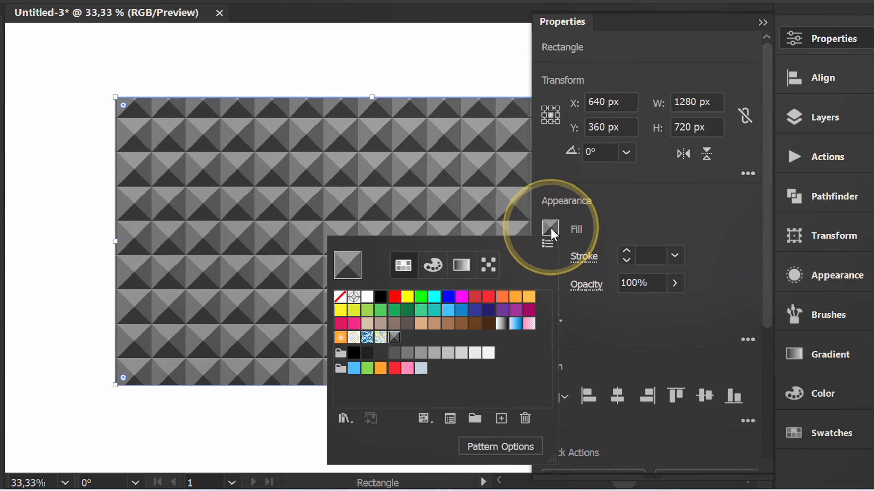
pyautogui.click(501, 326)
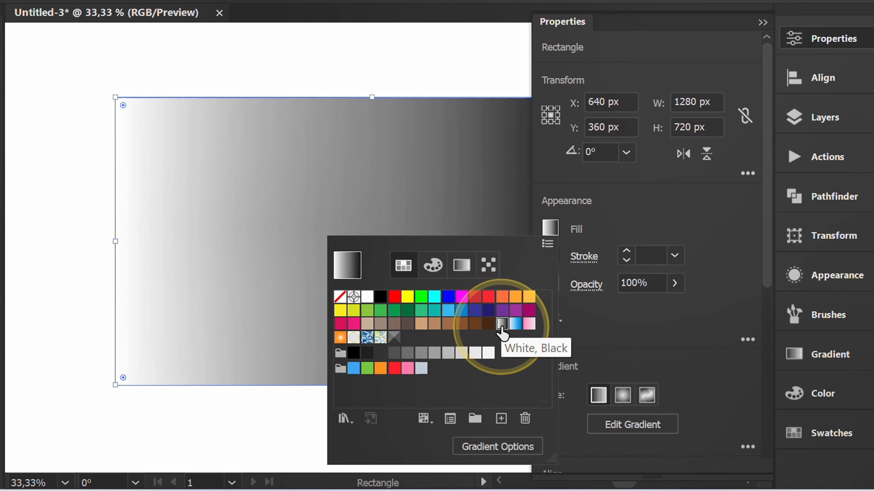
pyautogui.click(649, 216)
# Set the gradient rectangle's blending mode to Multiply and change its gradient type to radial.
pyautogui.click(587, 285)
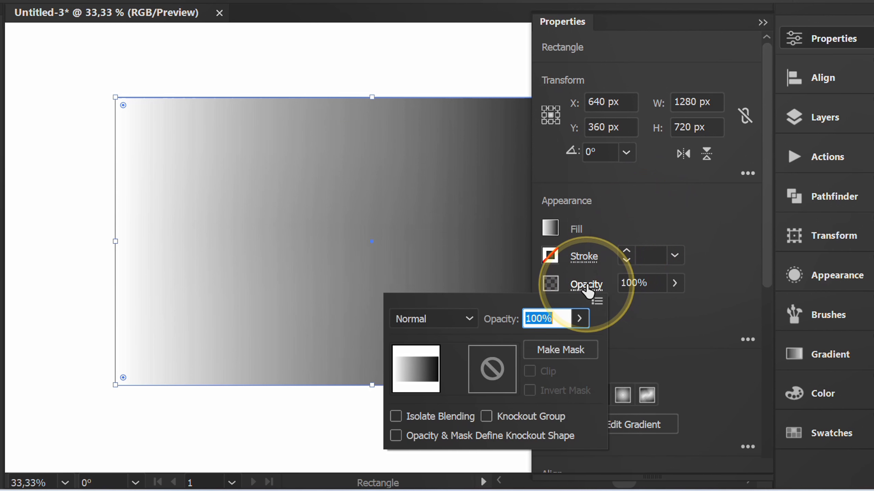
pyautogui.click(447, 321)
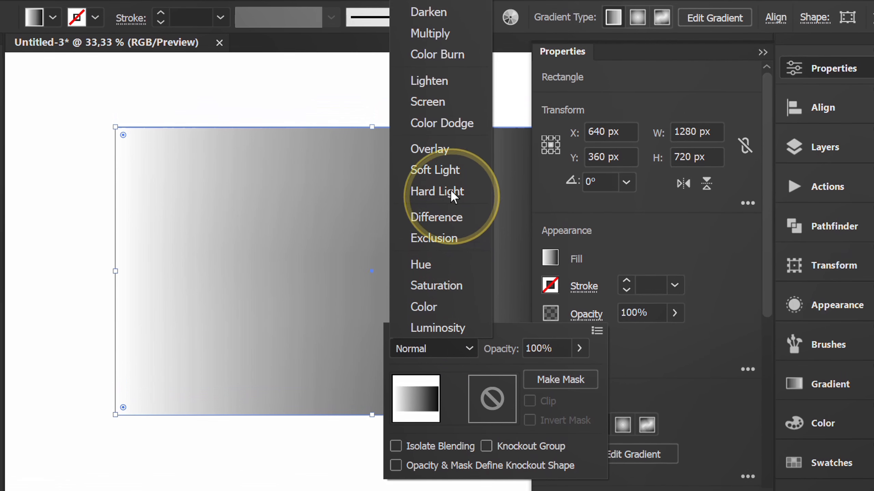
pyautogui.click(432, 34)
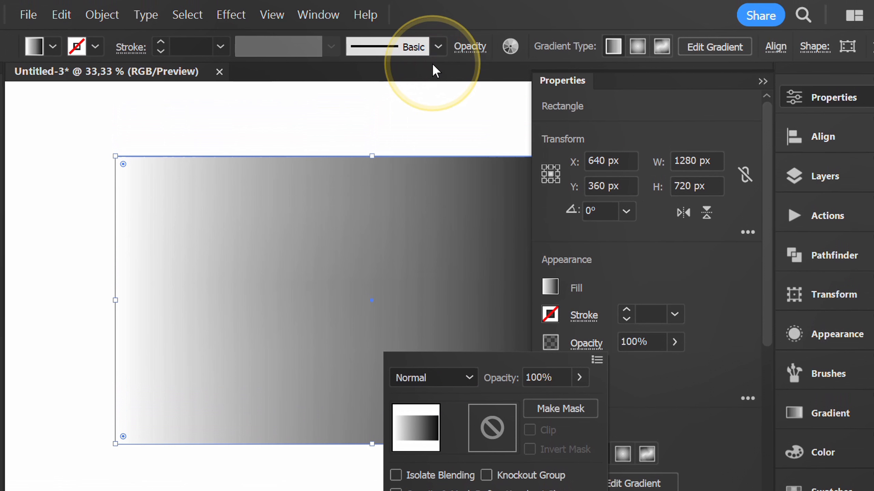
pyautogui.click(710, 294)
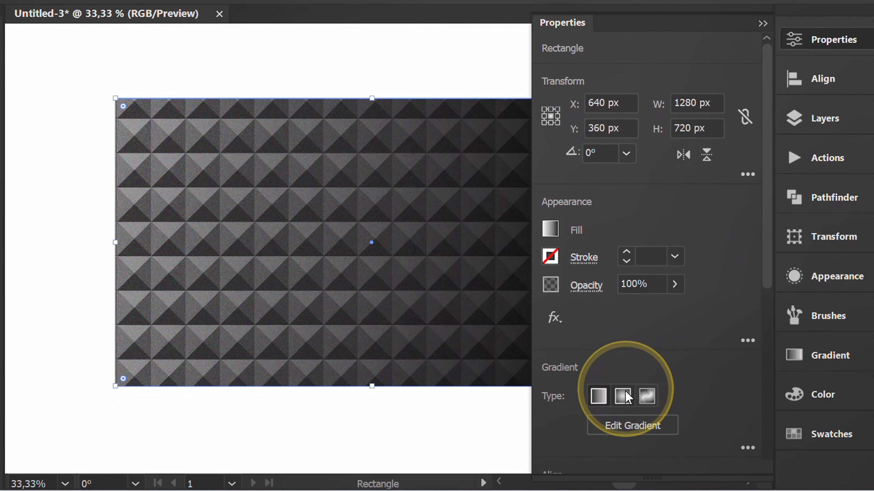
pyautogui.click(623, 434)
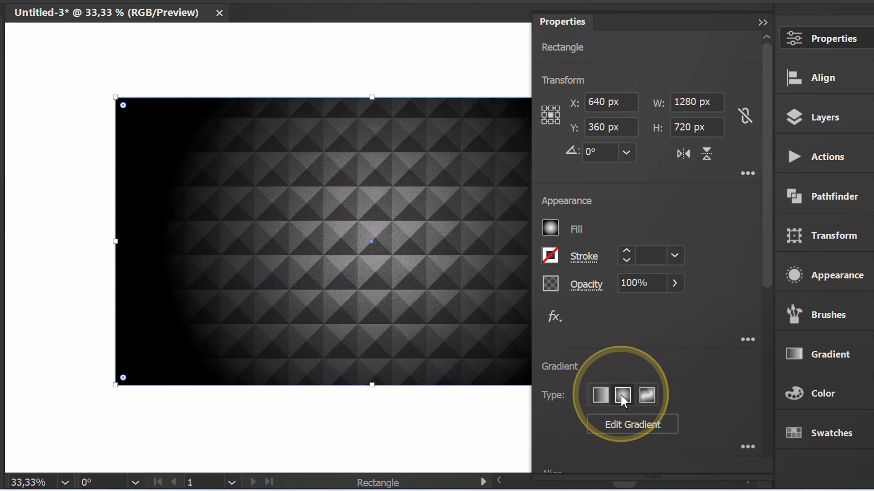
pyautogui.click(761, 23)
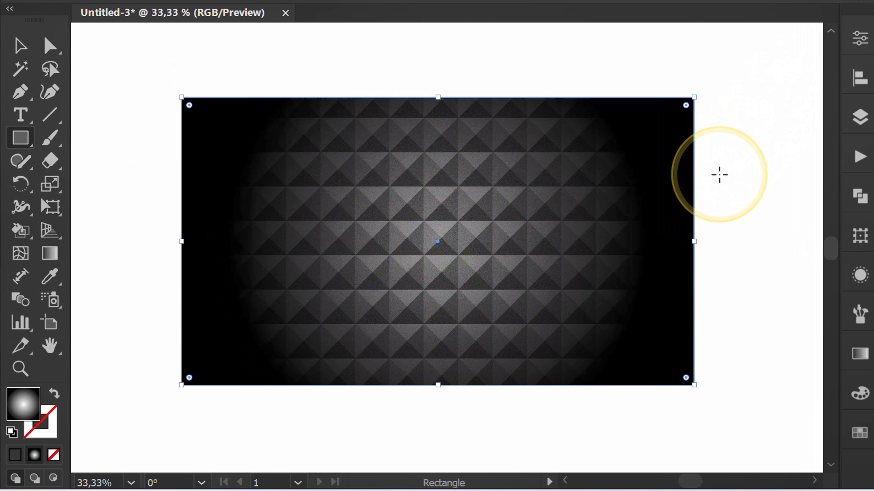
# Enlarge the radial gradient past the rectangle's sides, move its white origin just above the upper edge, and shift the midpoint towards the black end.
pyautogui.press('g')
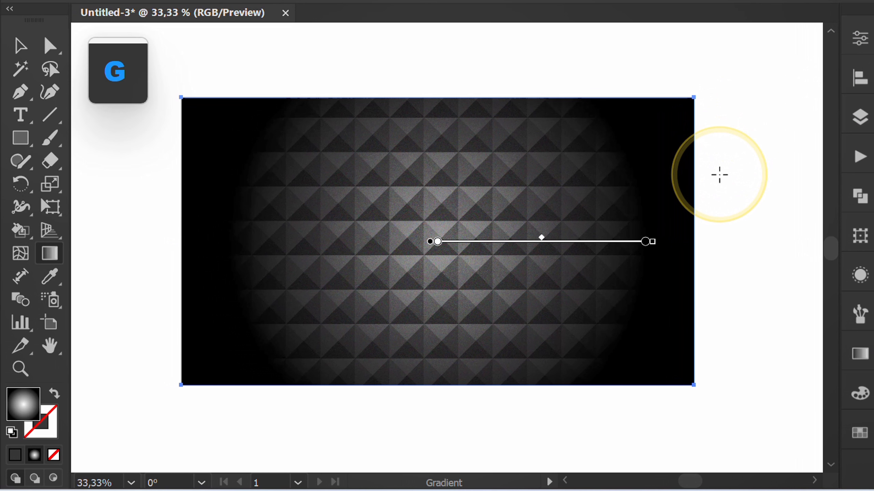
pyautogui.moveTo(655, 242); pyautogui.dragTo(777, 242)
pyautogui.moveTo(430, 240)
pyautogui.mouseDown()
pyautogui.moveTo(437, 58)
pyautogui.moveTo(435, 73)
pyautogui.mouseUp()
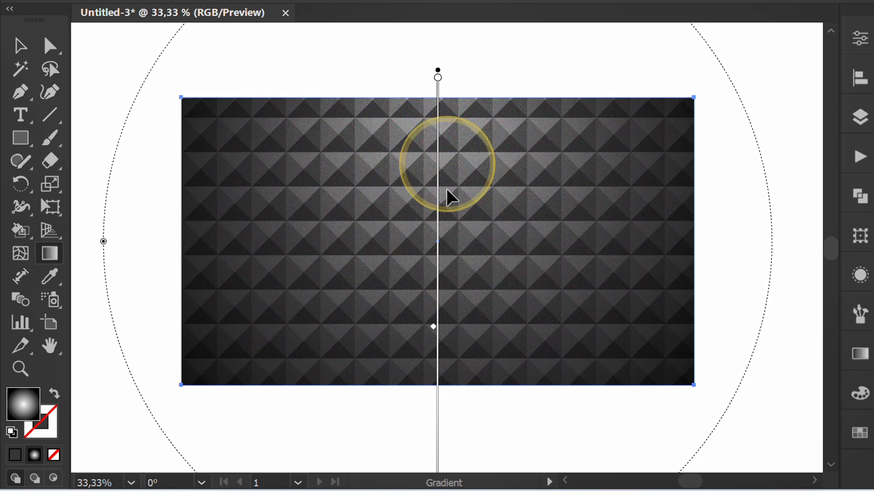
pyautogui.moveTo(434, 331); pyautogui.dragTo(436, 427)
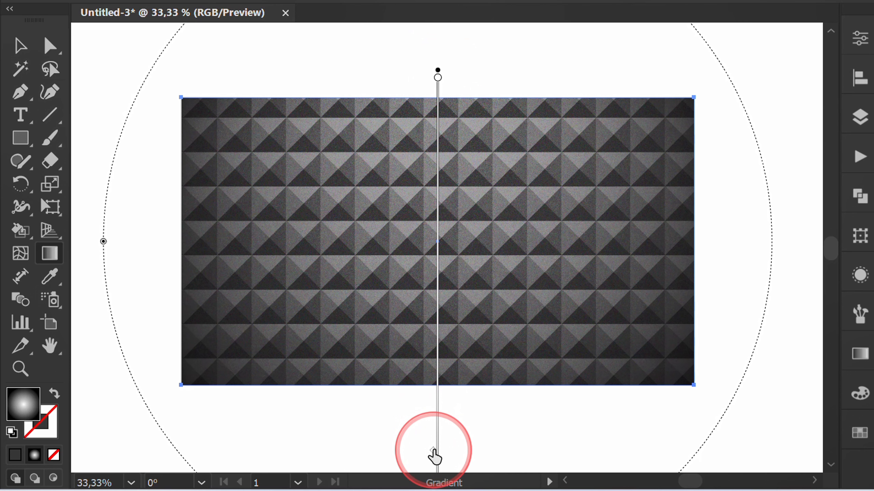
pyautogui.moveTo(436, 465); pyautogui.dragTo(435, 465)
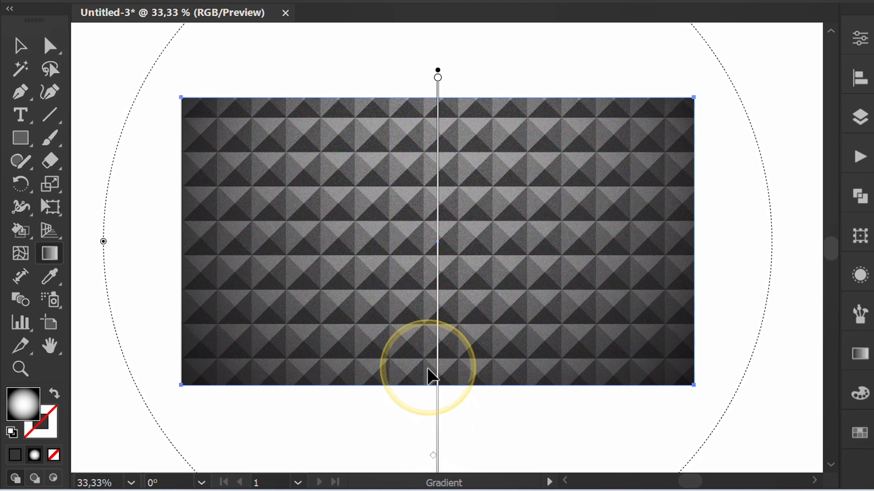
# Deselect the gradient rectangle and fit the artboard in the window to check the finished background.
pyautogui.hotkey('ctrl', '-')
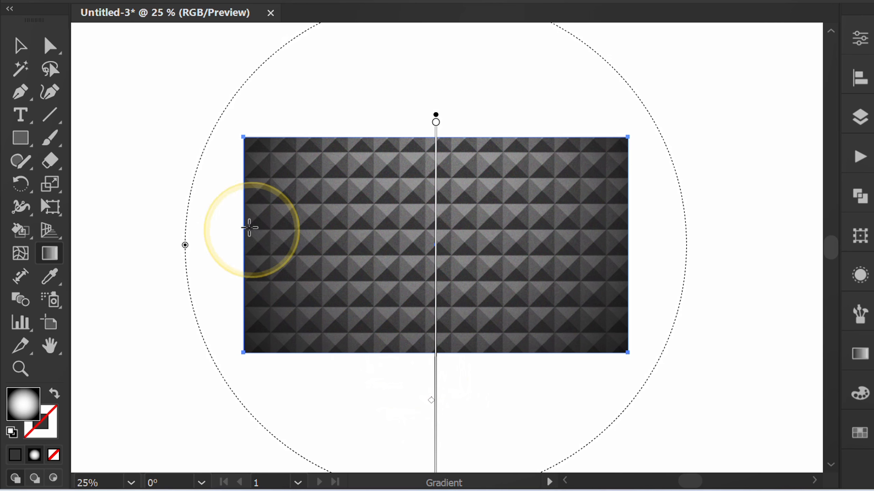
pyautogui.click(20, 45)
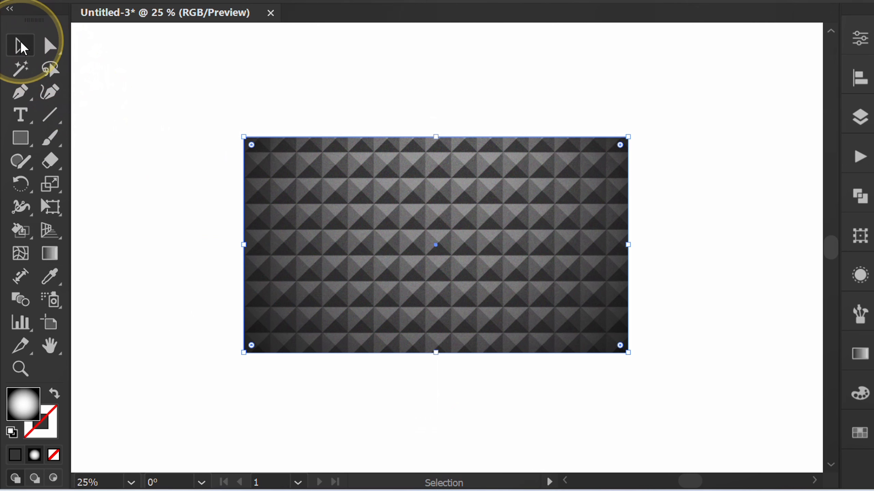
pyautogui.click(679, 220)
pyautogui.hotkey('ctrl', '0')
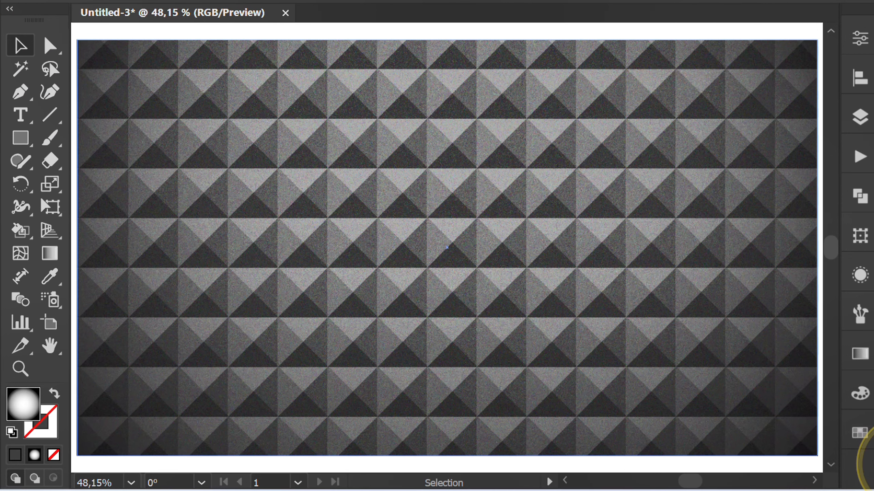